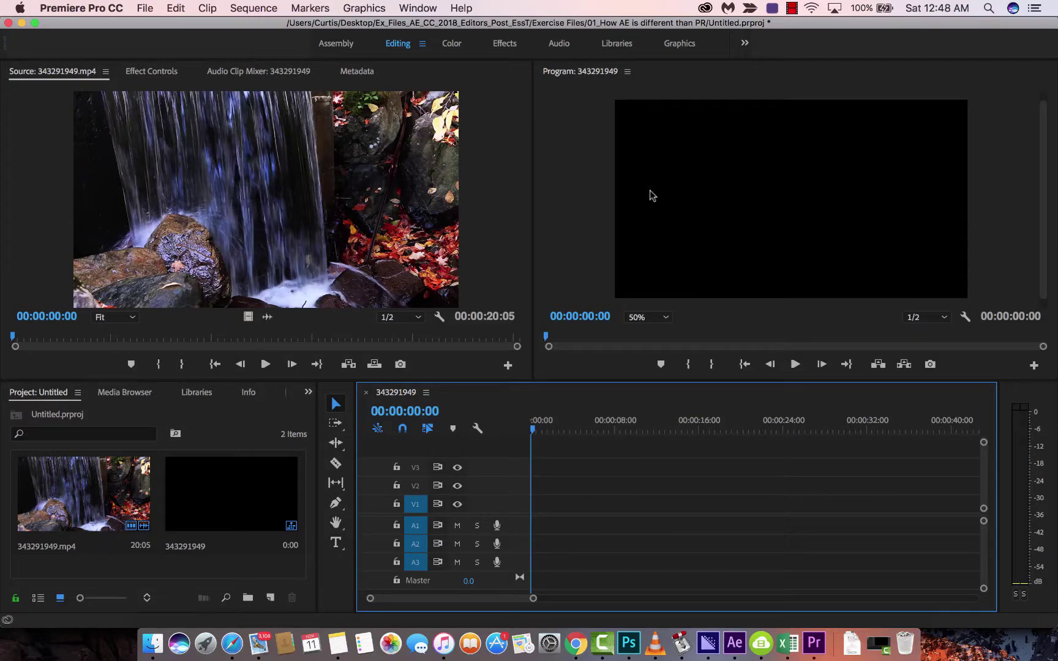
Switch the Program monitor zoom from 50% to Fit
left_click(640, 315)
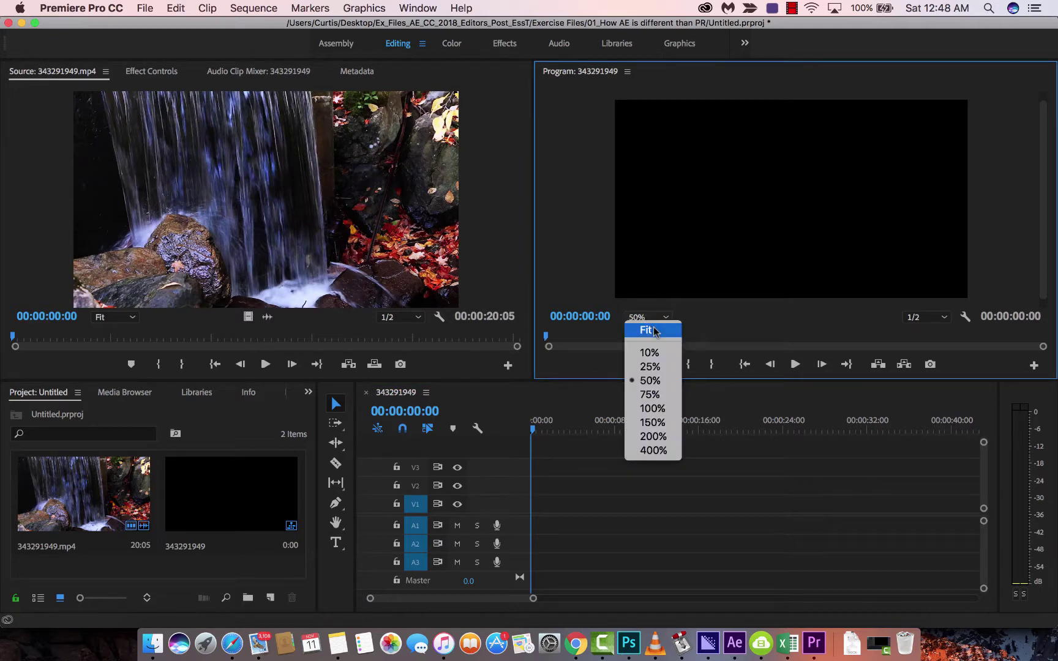
left_click(648, 330)
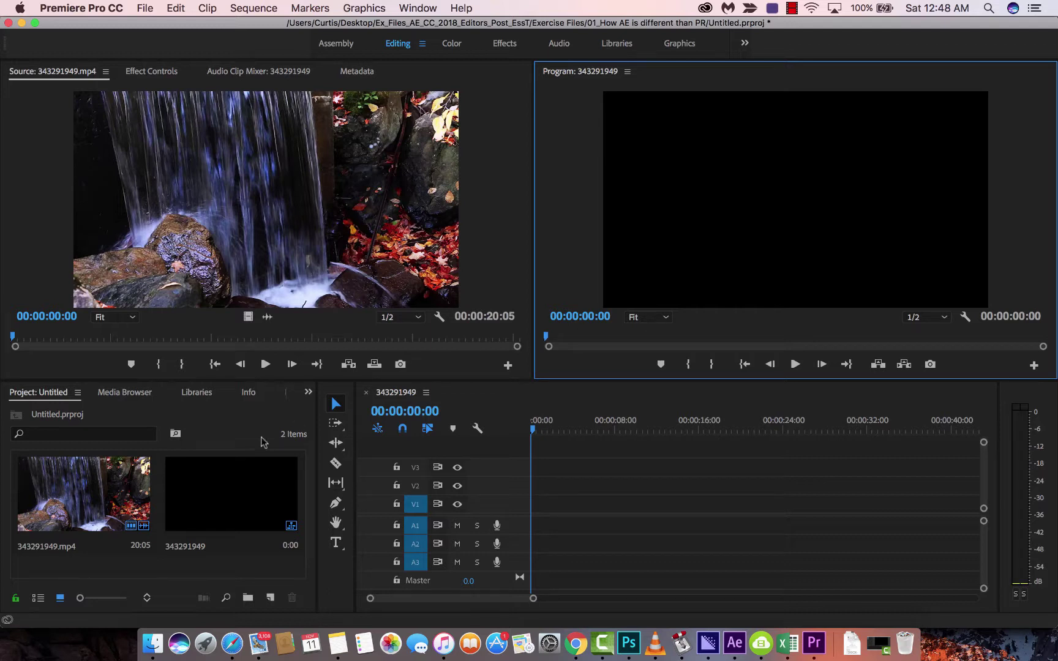
Enlarge the lower panels and place 343291949.mp4 on V1/A1 at the sequence start
left_click(197, 391)
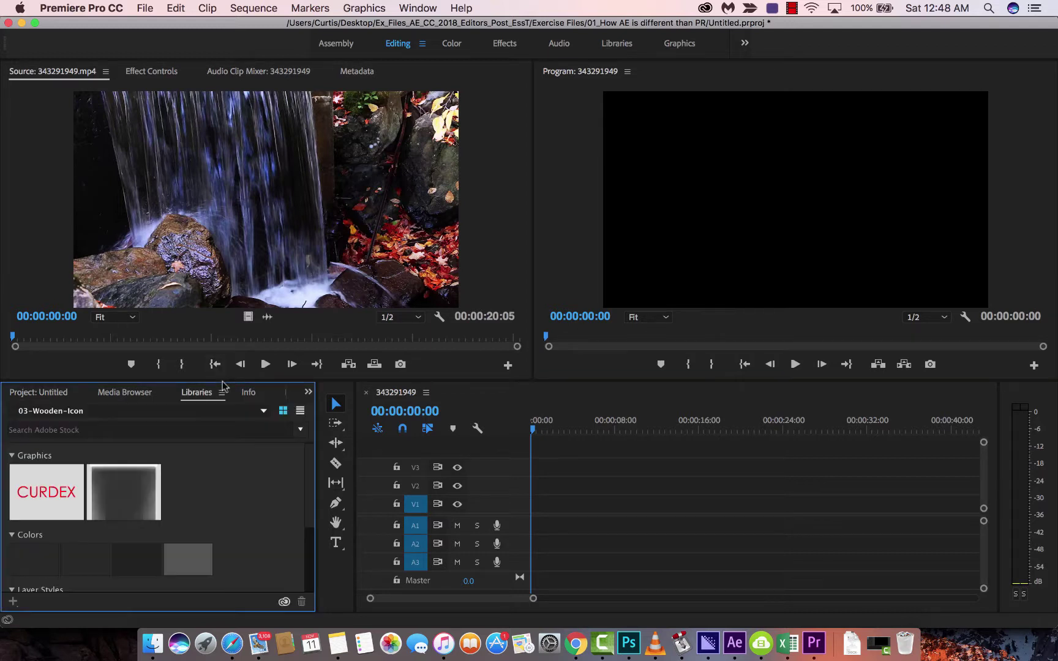
left_click(86, 388)
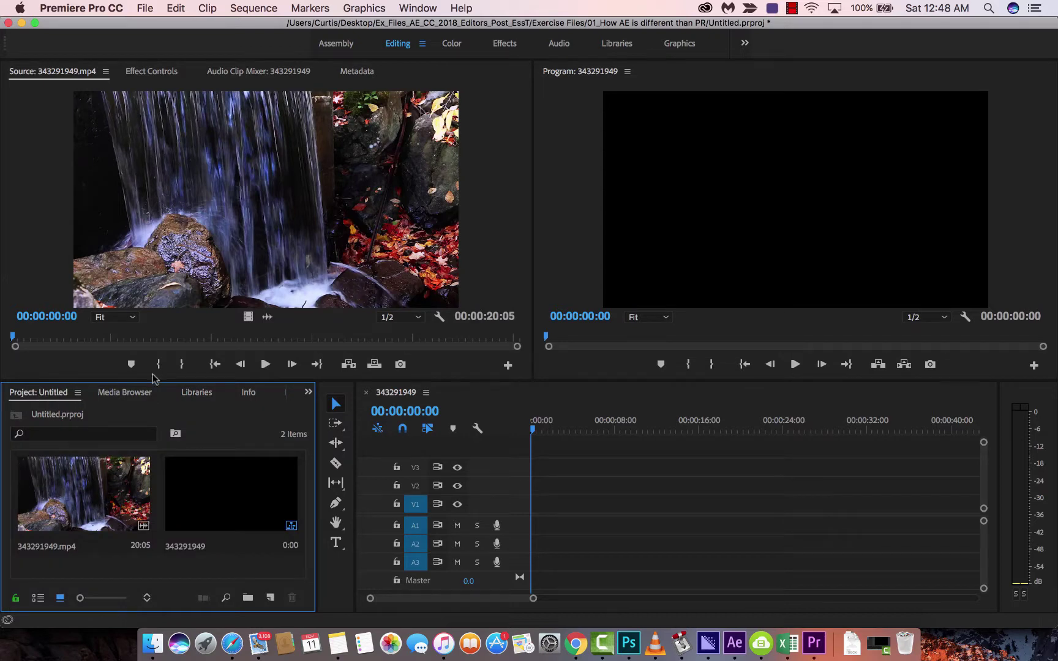
left_click_drag(153, 381, 161, 359)
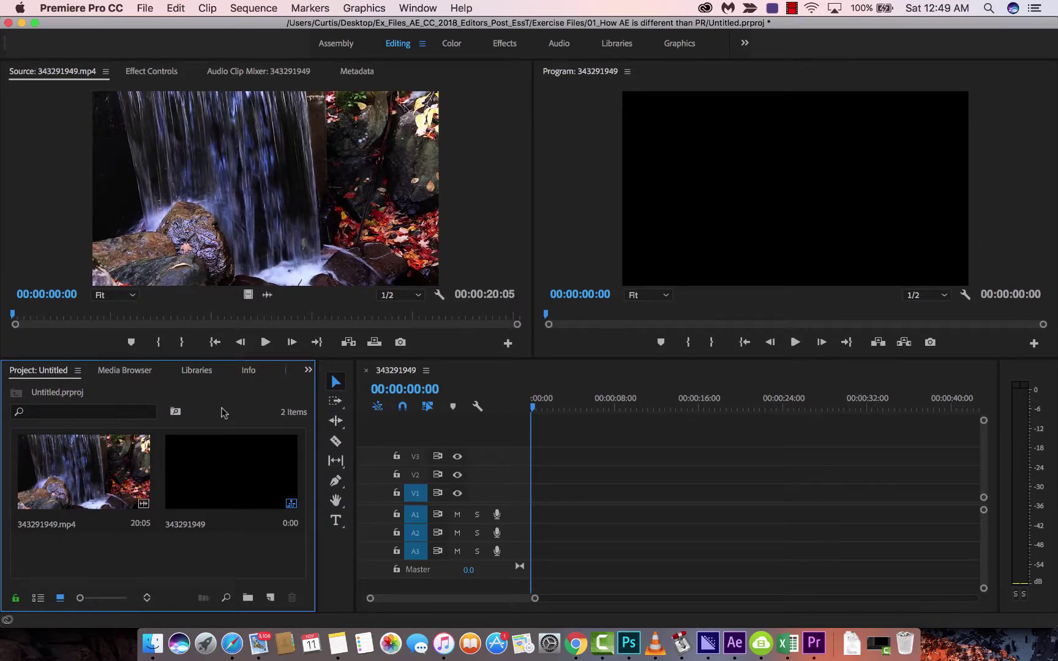
left_click(113, 454)
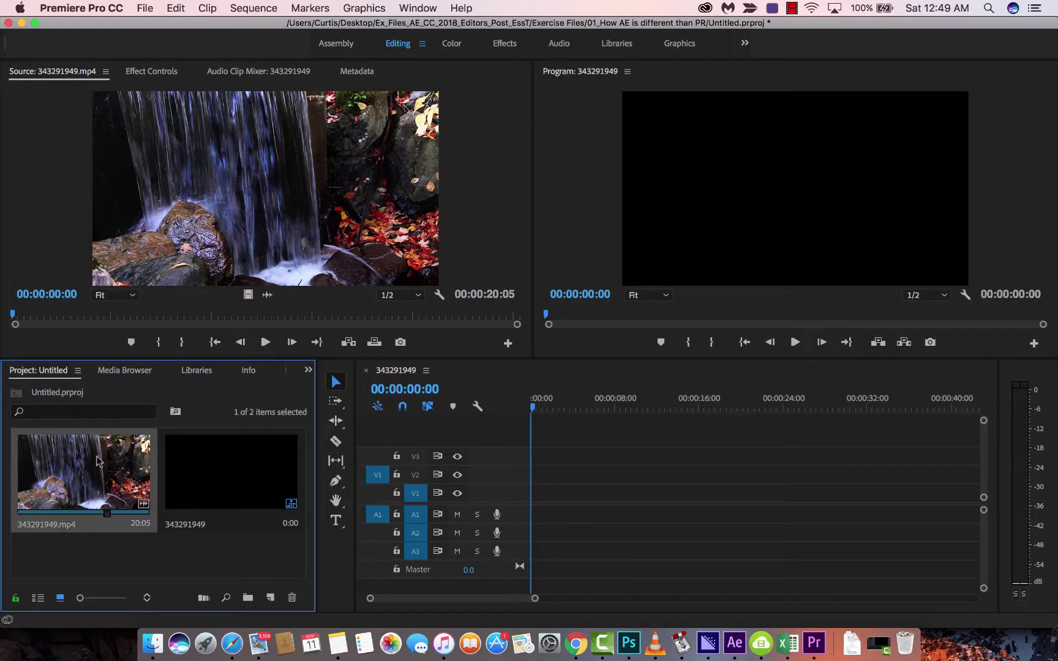
left_click_drag(77, 459, 475, 494)
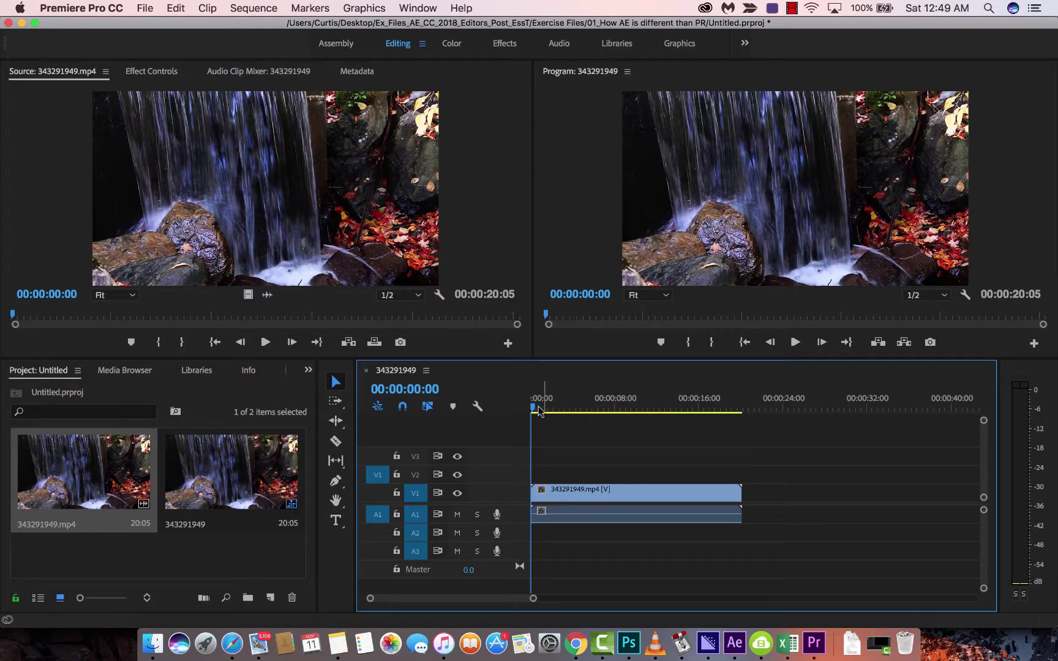
Preview the sequence, then trim the clip's end so the sequence lasts 00:00:09:02
key("space")
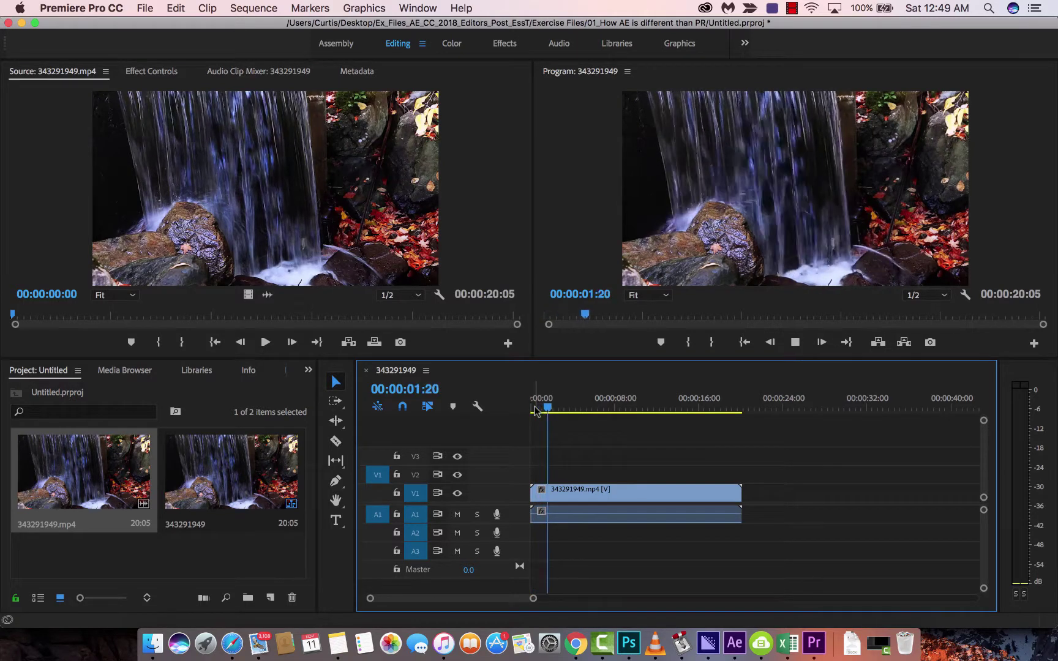
left_click(534, 410)
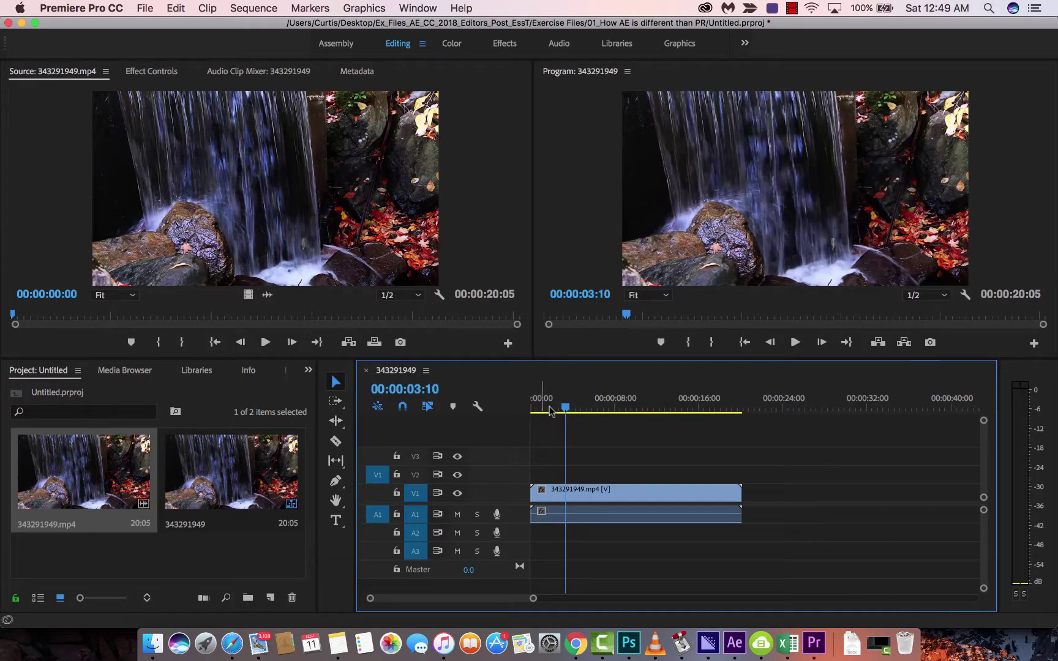
left_click(532, 408)
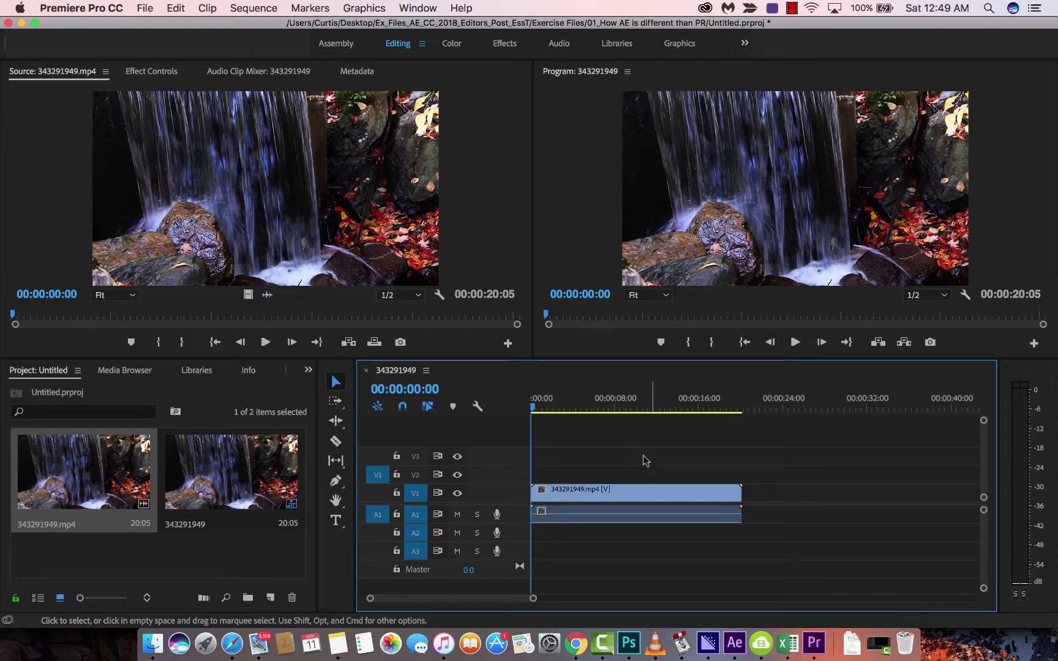
left_click_drag(739, 492, 622, 493)
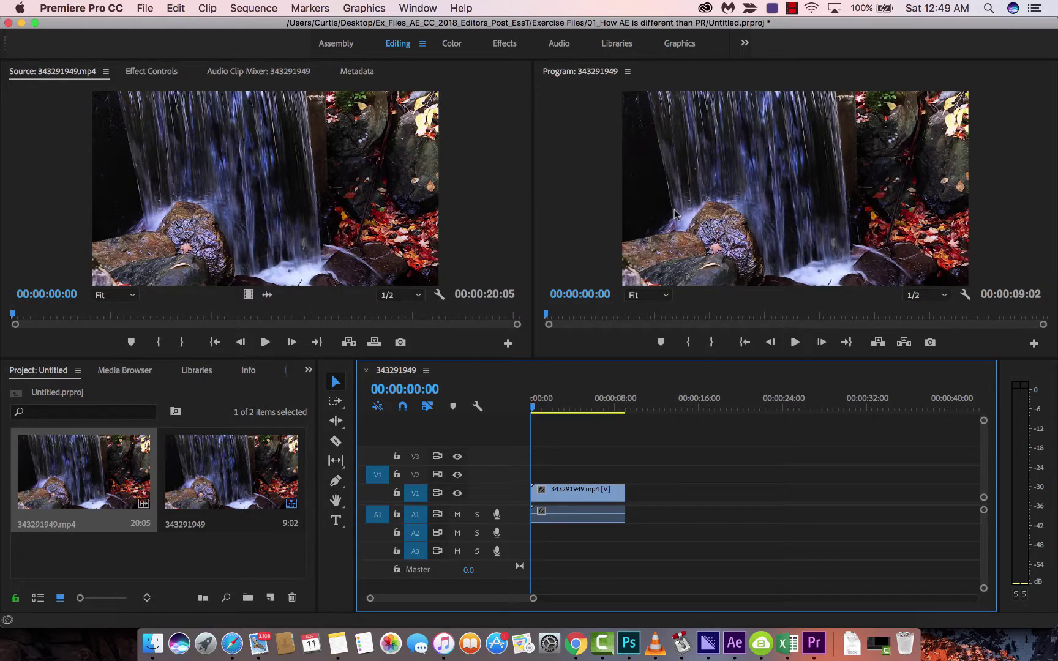
Zoom the Program monitor out to 25% and select the waterfall clip in the preview
left_click(650, 299)
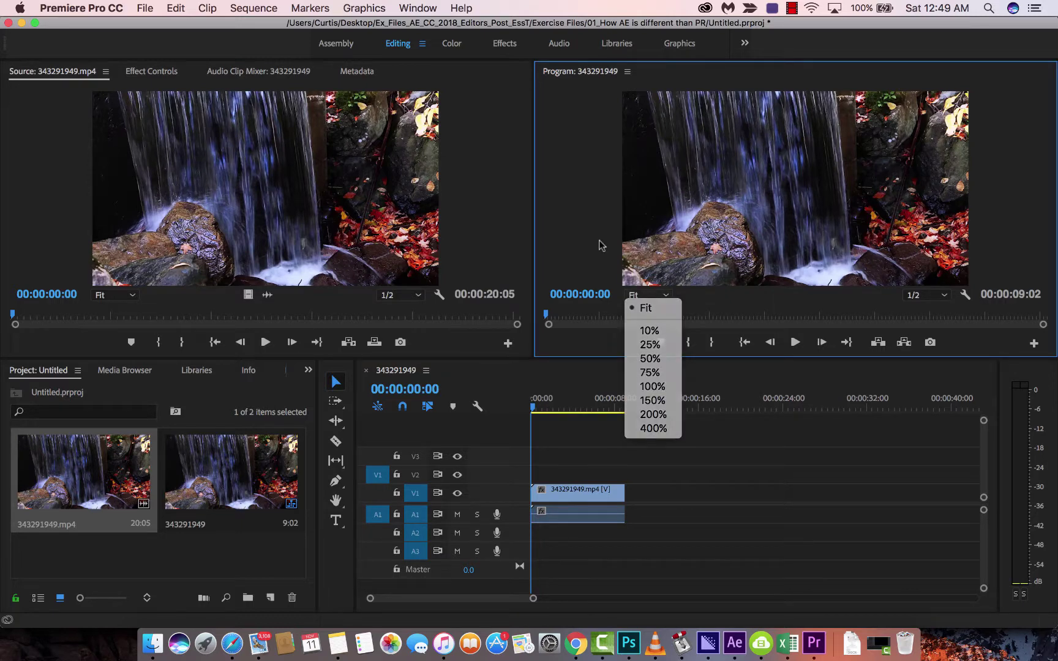
left_click(644, 298)
left_click(642, 299)
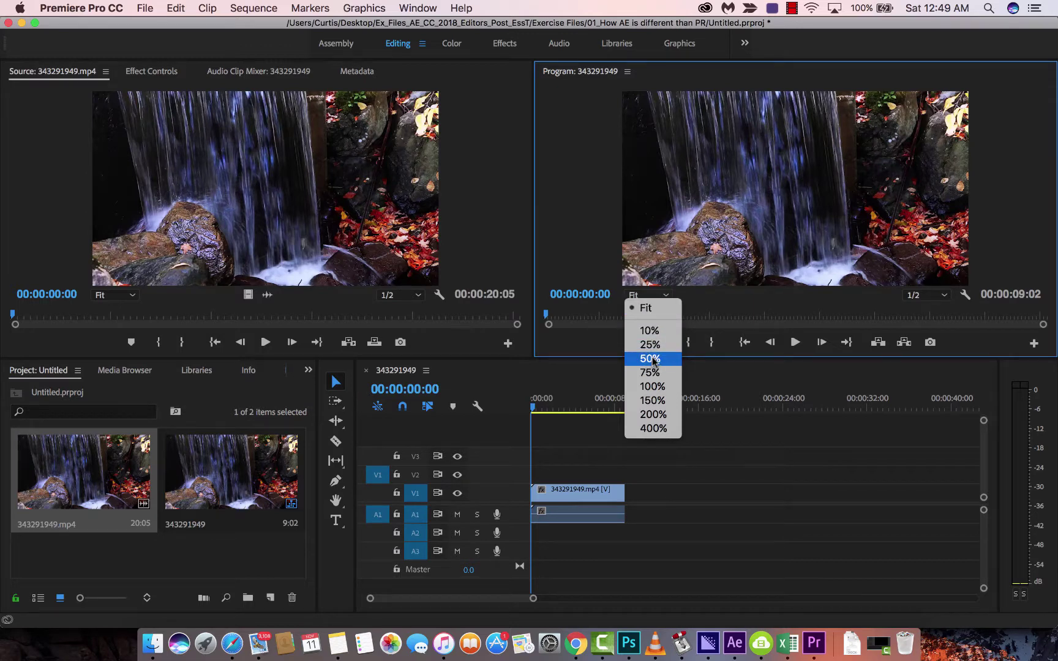
left_click(652, 359)
left_click(654, 296)
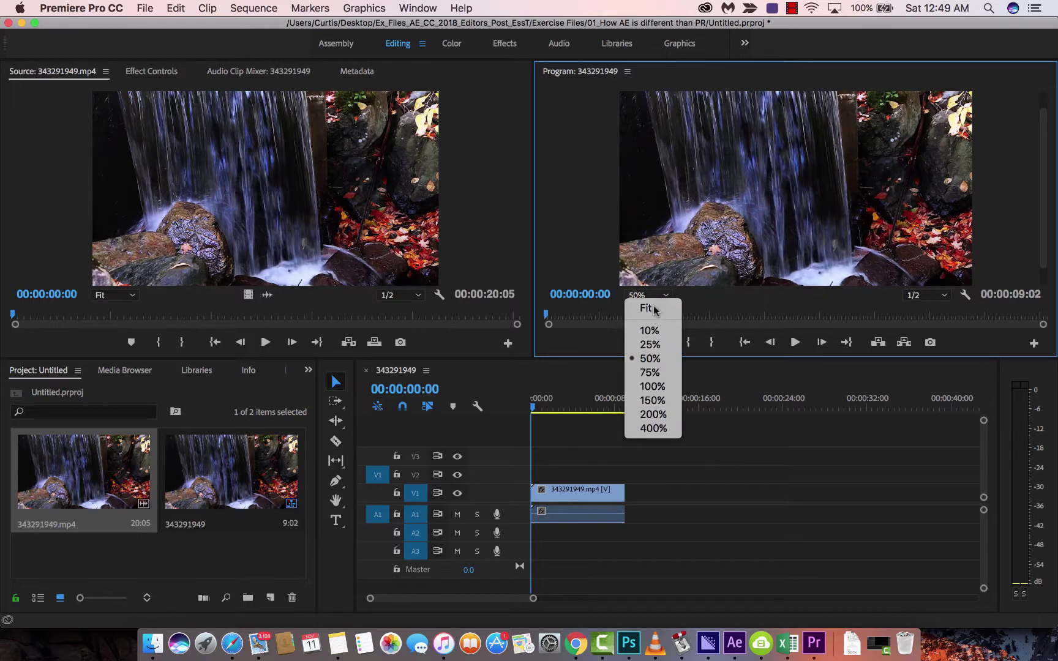
left_click(650, 344)
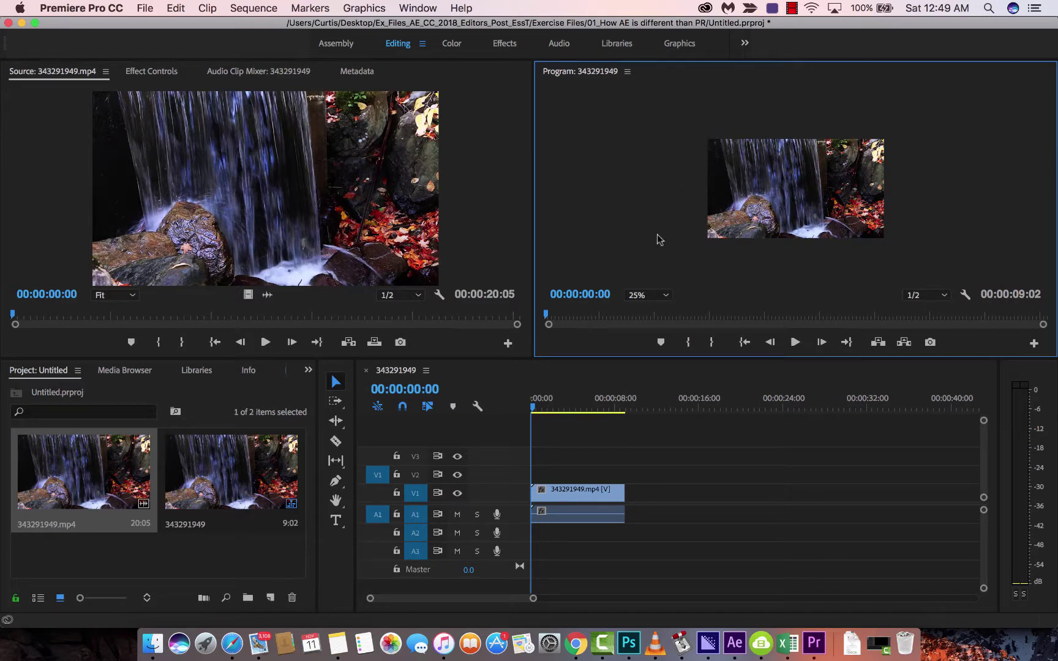
left_click(759, 196)
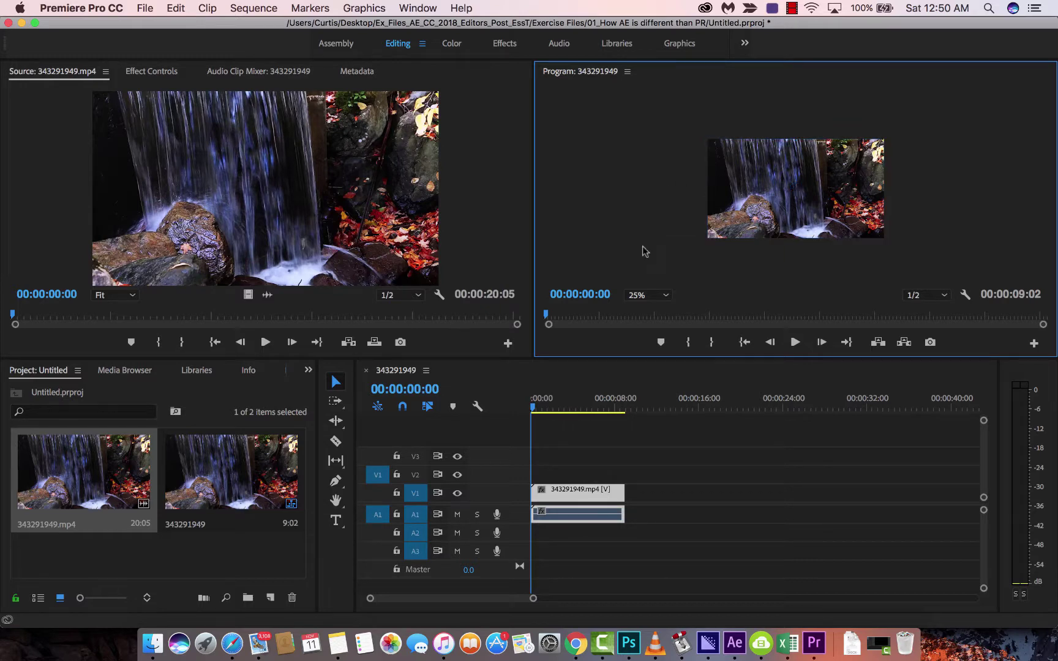
Load the sequence waterfall clip's Motion settings into Effect Controls
mouse_move(537, 407)
left_mouse_down()
mouse_move(552, 408)
mouse_move(535, 408)
left_mouse_up()
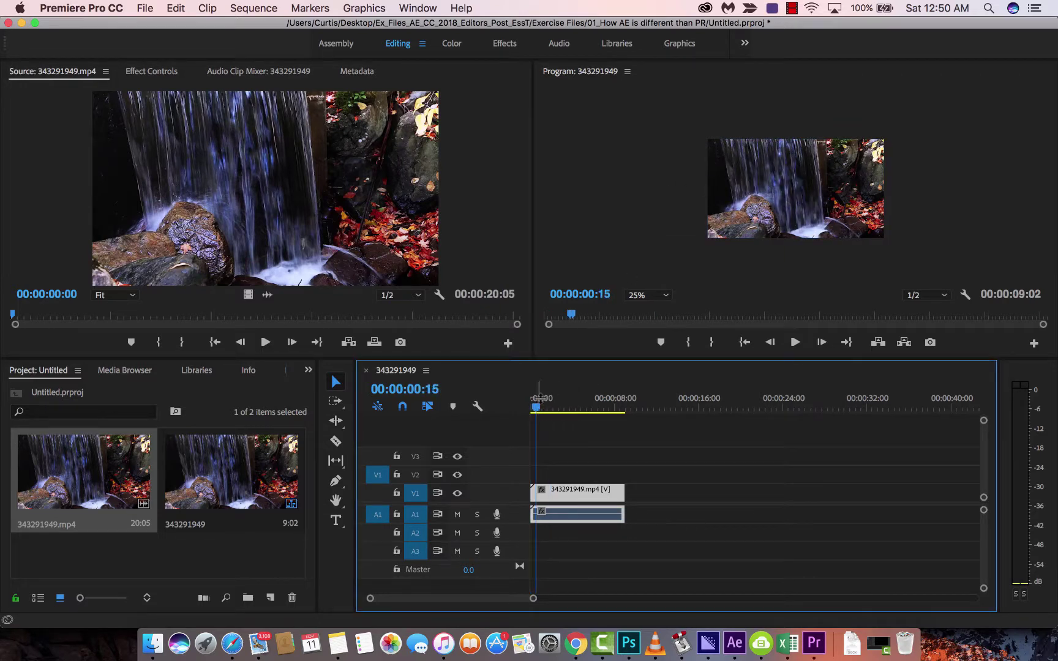
left_click(162, 72)
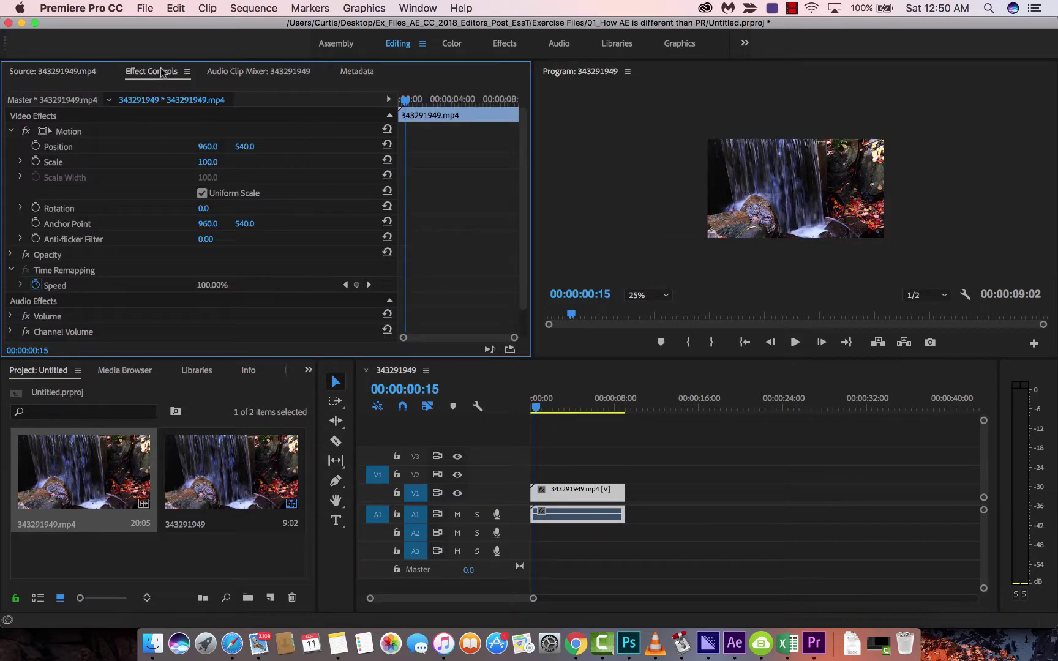
left_click(69, 134)
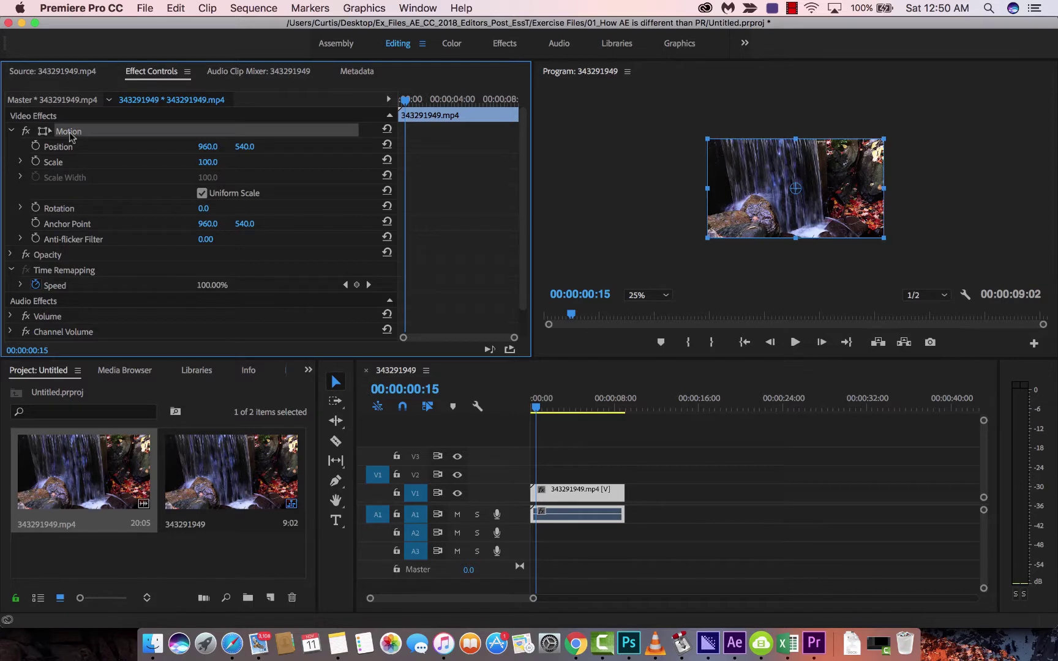
left_click(68, 72)
left_click(156, 72)
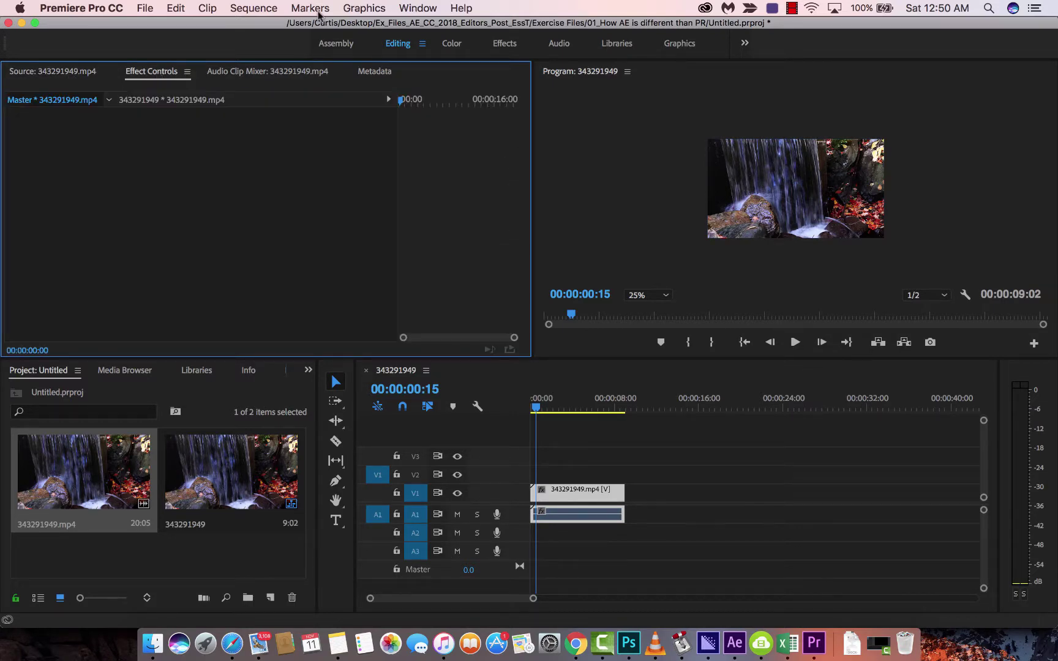
left_click(58, 75)
left_click(133, 74)
left_click(62, 75)
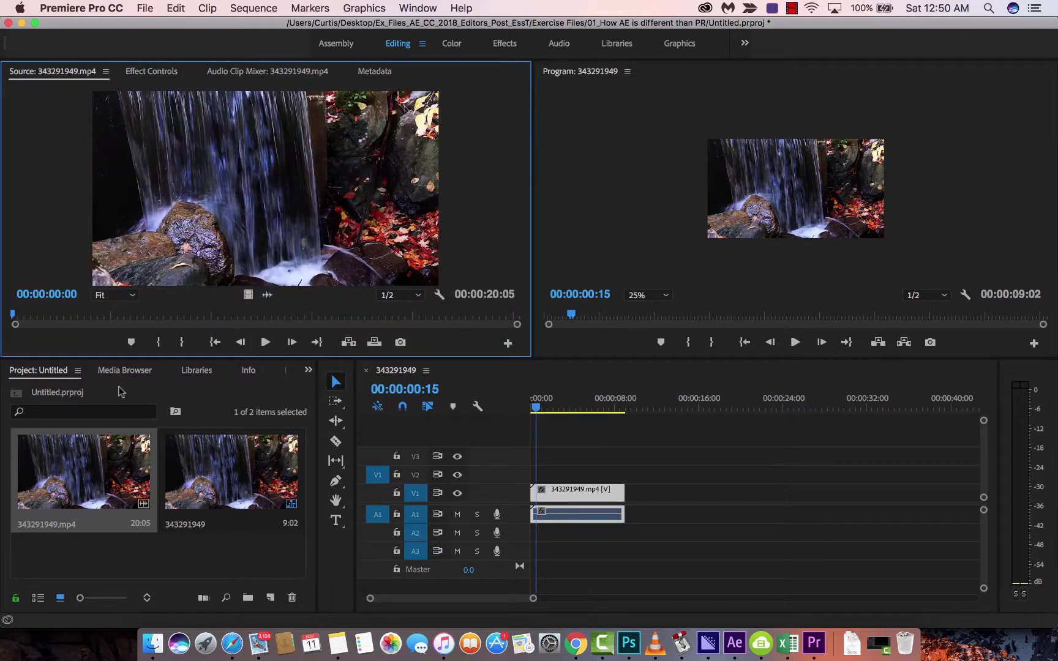
left_click(158, 72)
left_click(582, 510)
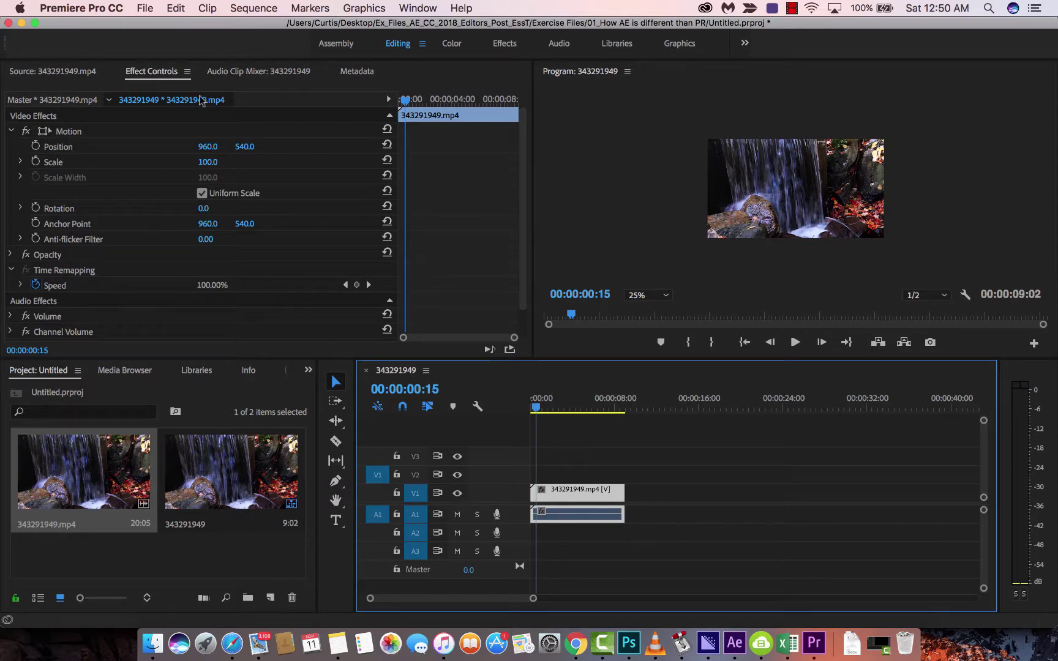
Select Position in Effect Controls to show the Motion bounding box in the Program monitor
left_click(416, 7)
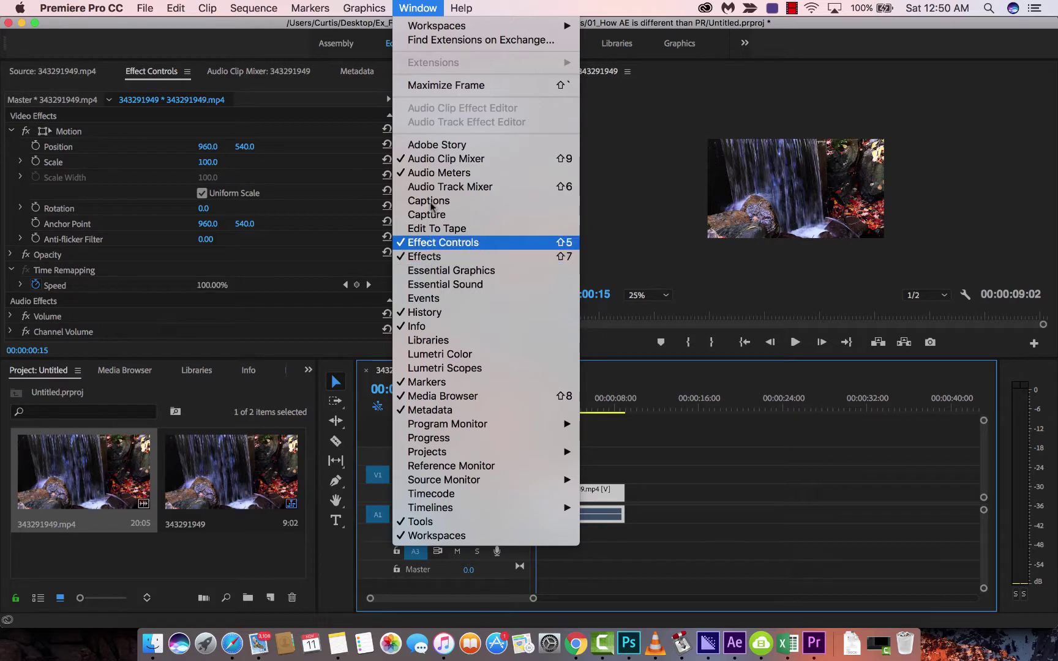
left_click(432, 9)
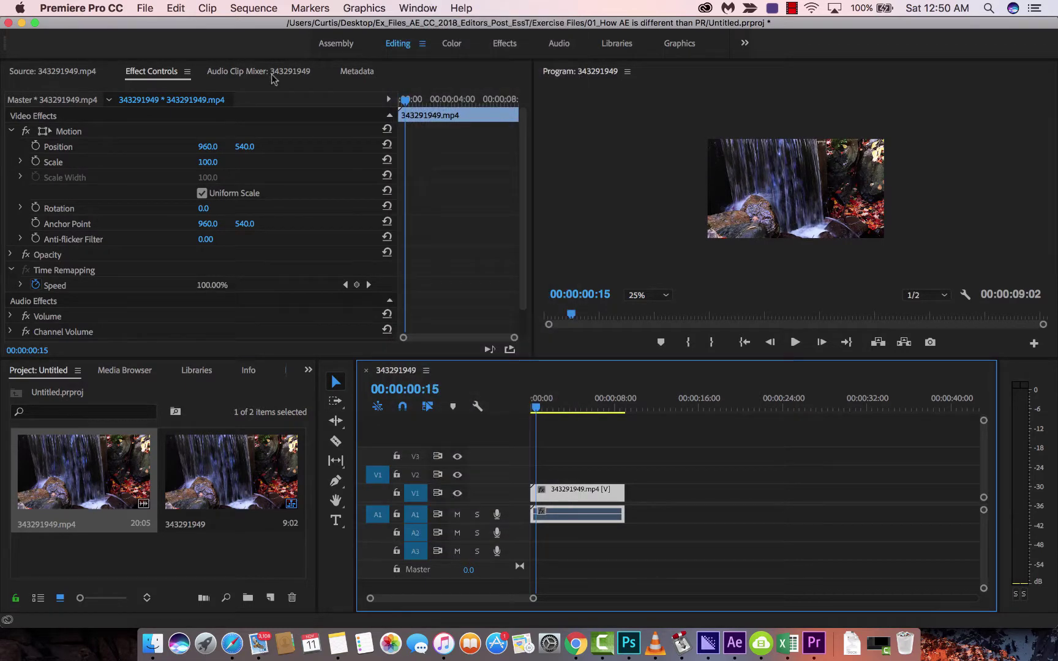
left_click(61, 146)
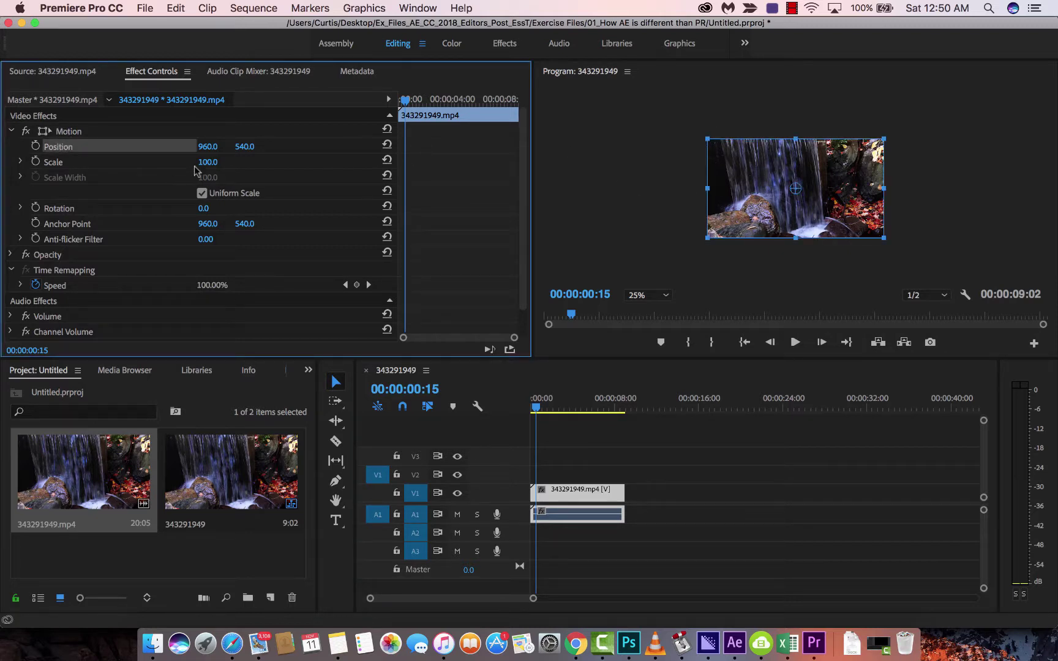
mouse_move(245, 146)
left_mouse_down()
mouse_move(211, 147)
mouse_move(224, 147)
left_mouse_up()
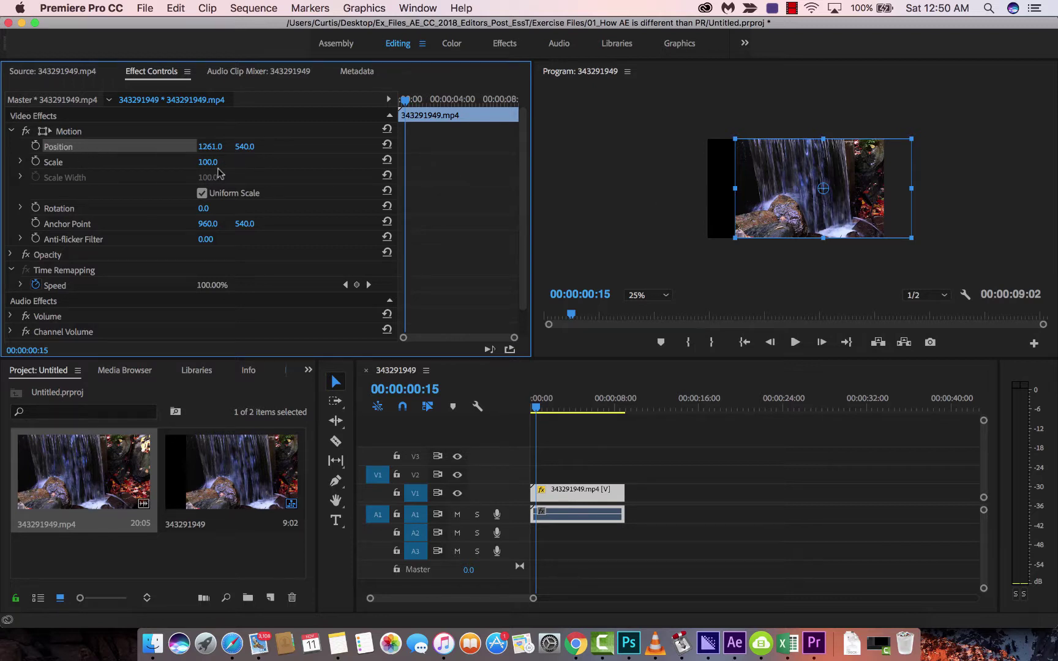
key("super+z")
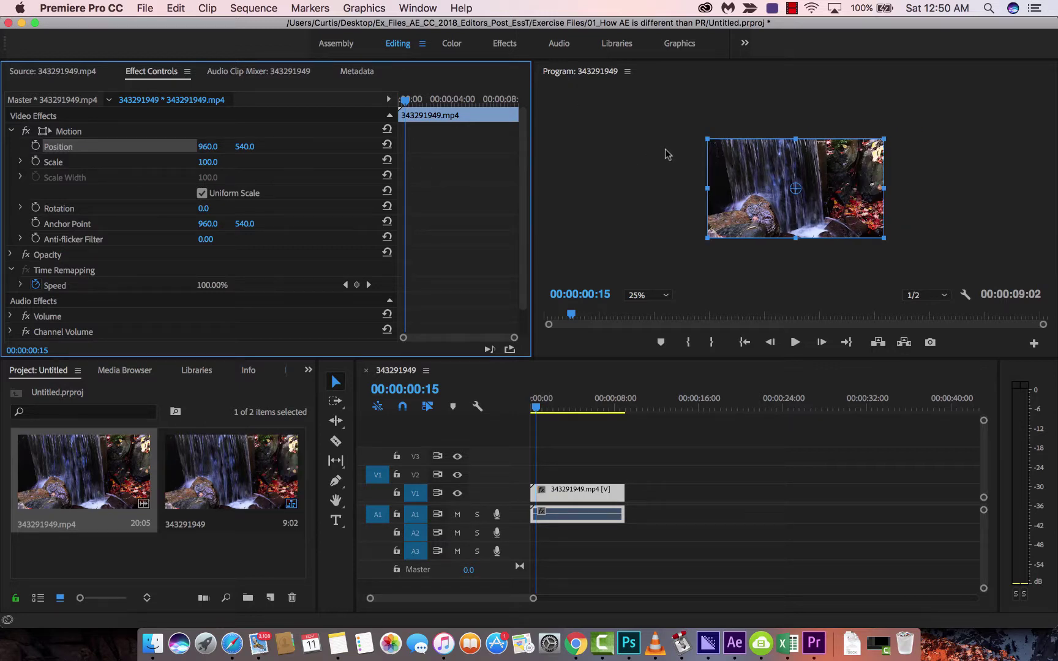
Scale the waterfall clip to 126.7 and move it left to Position 736, 548
left_click_drag(707, 139, 696, 126)
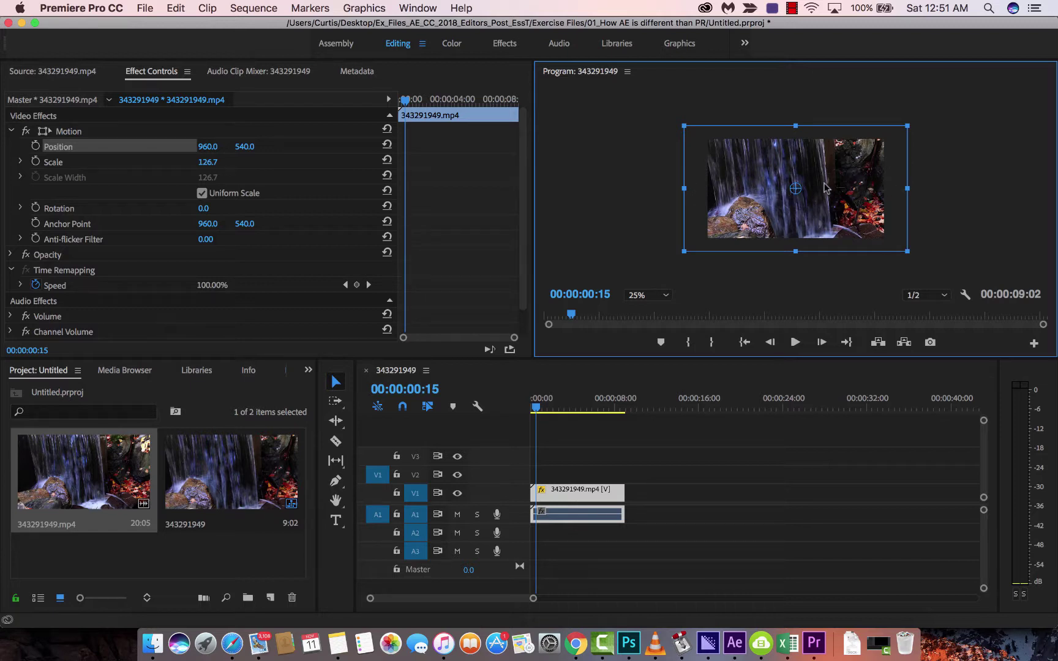
left_click(897, 195)
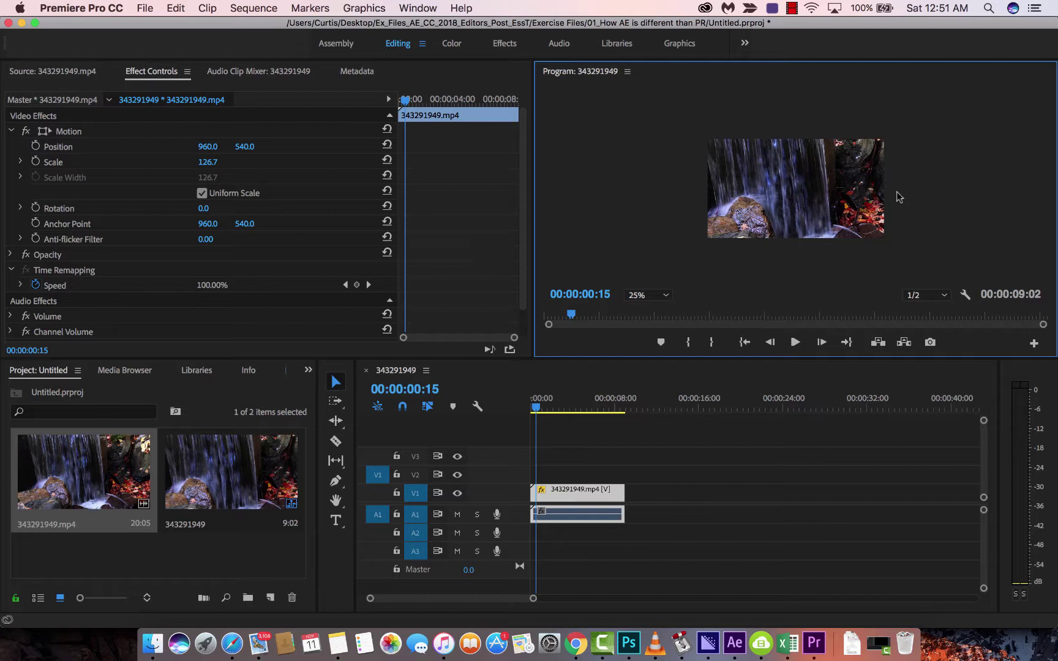
left_click(849, 190)
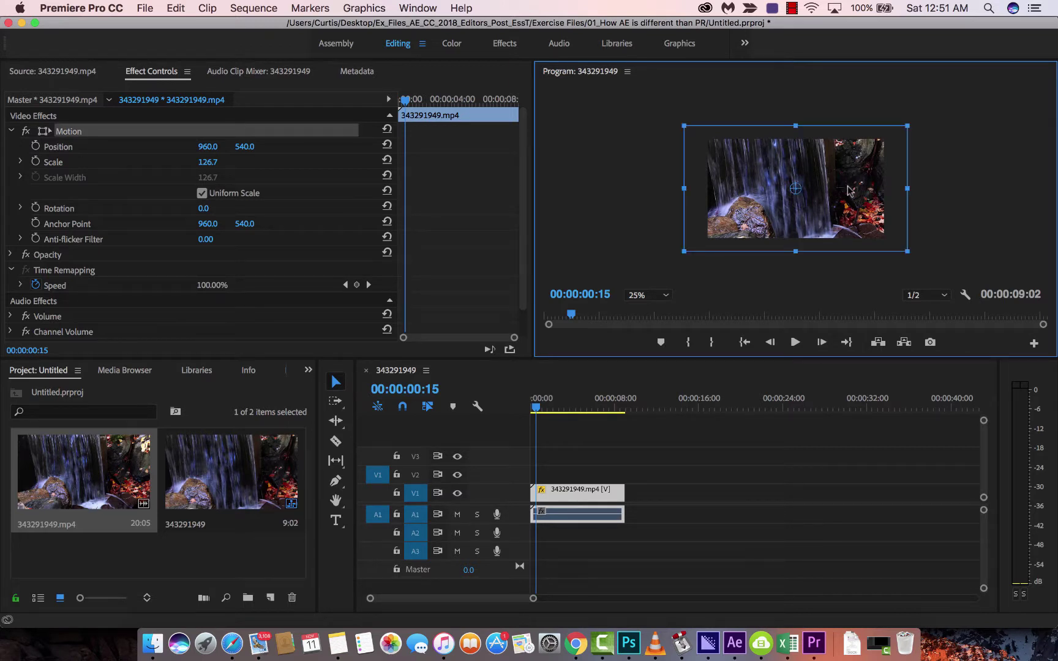
left_click_drag(849, 190, 828, 191)
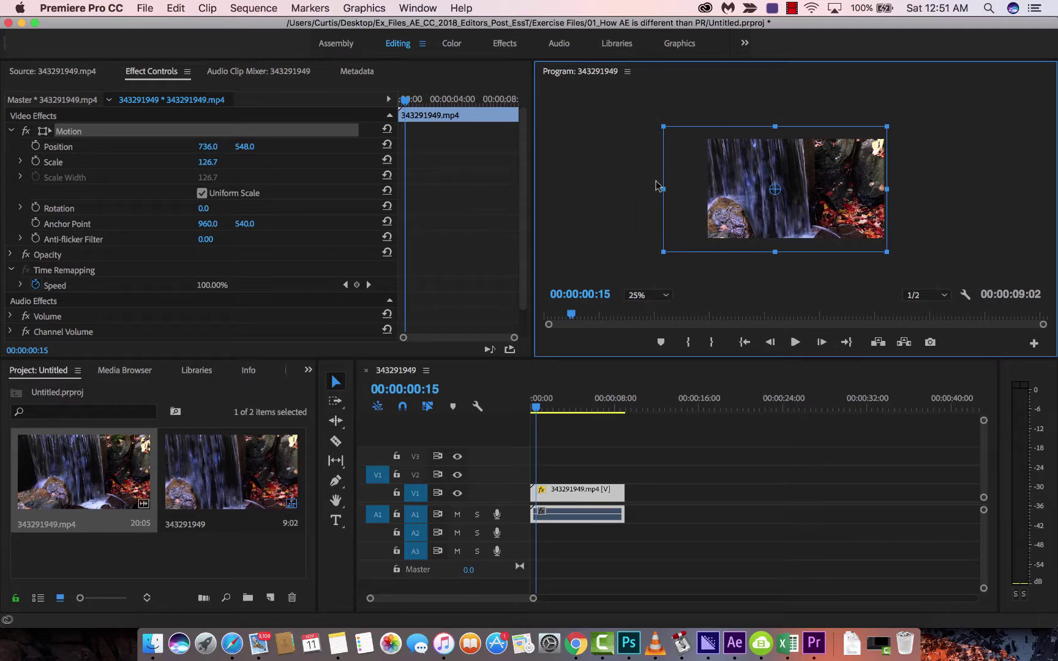
Add a Position keyframe at 00:00:00:00 on the waterfall clip
left_click(534, 408)
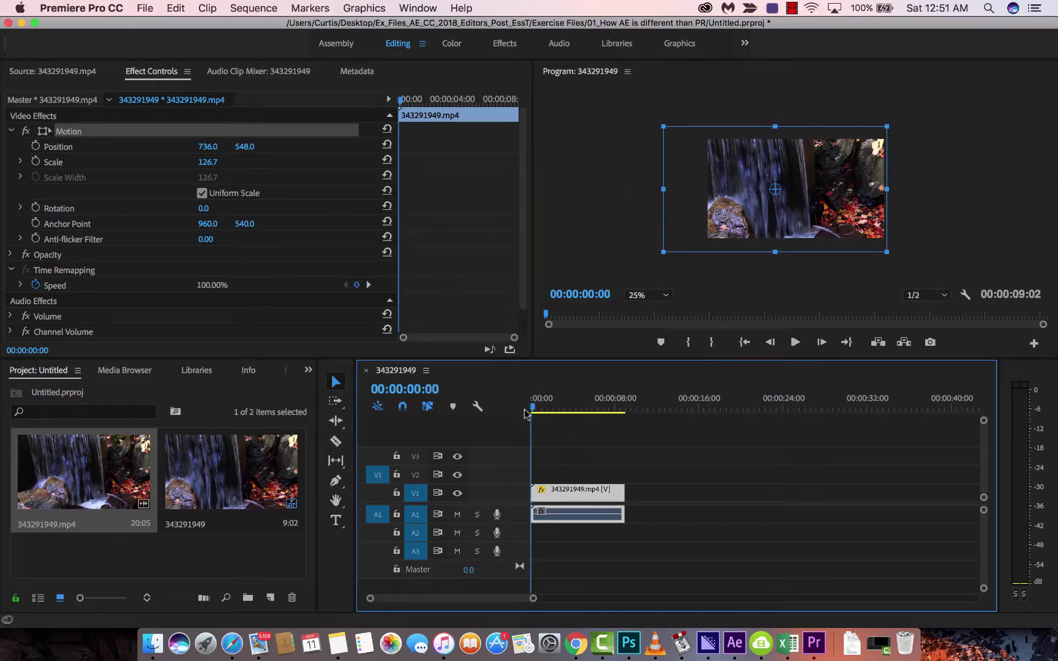
left_click(538, 435)
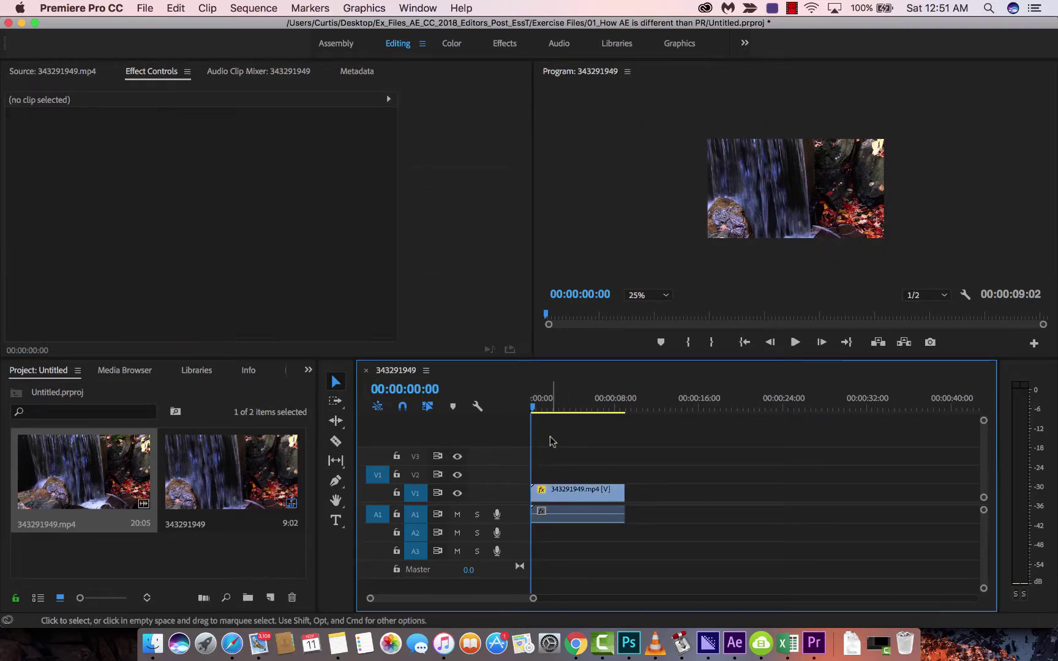
left_click(549, 491)
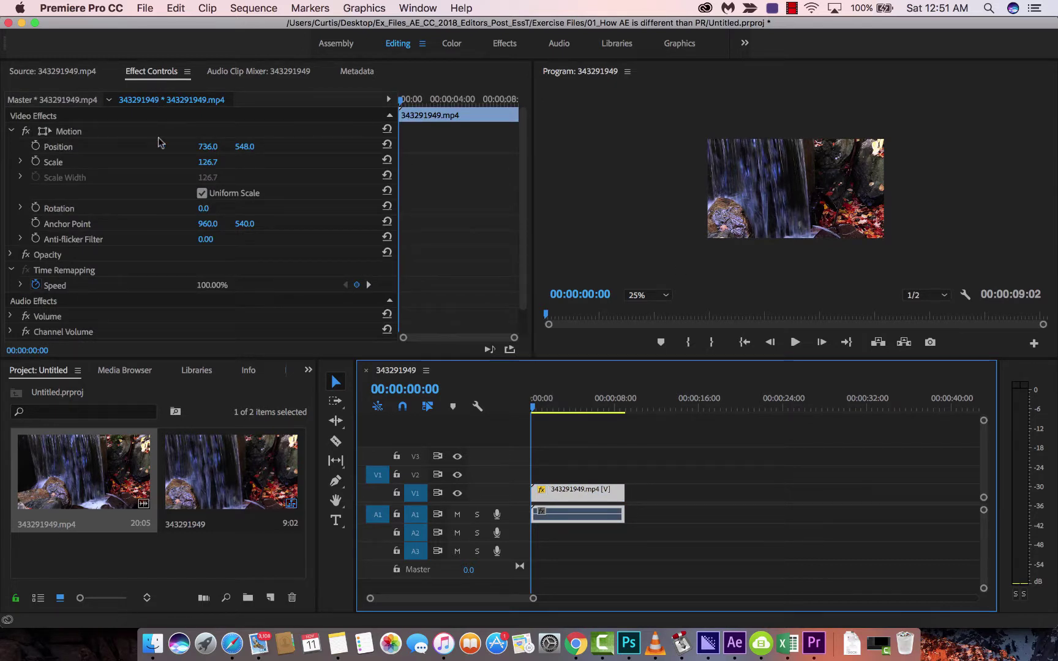
left_click(63, 149)
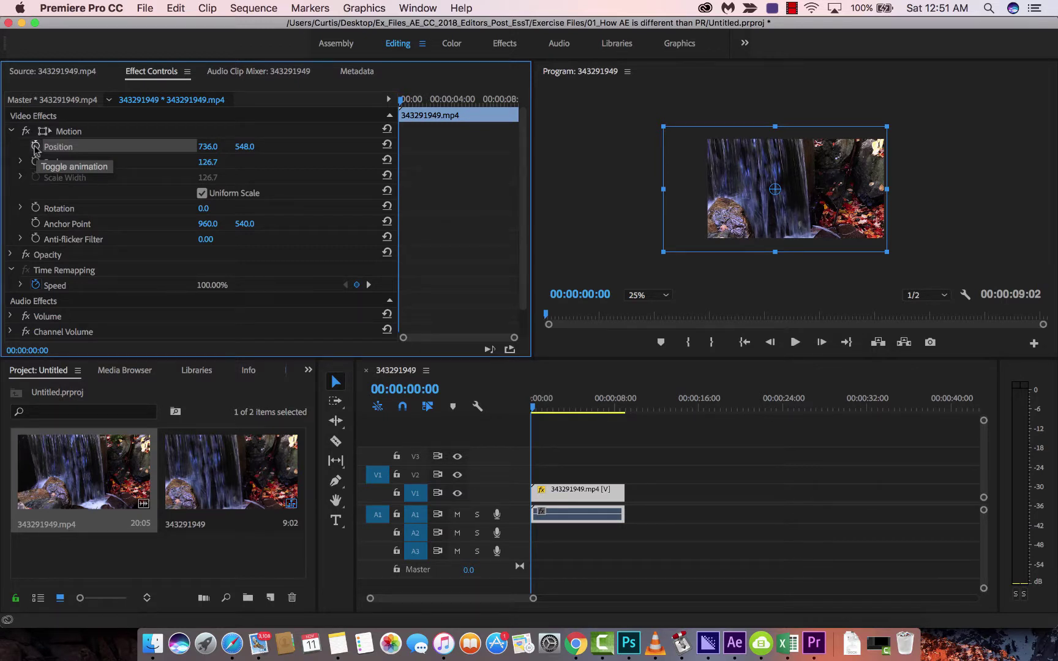
left_click(35, 147)
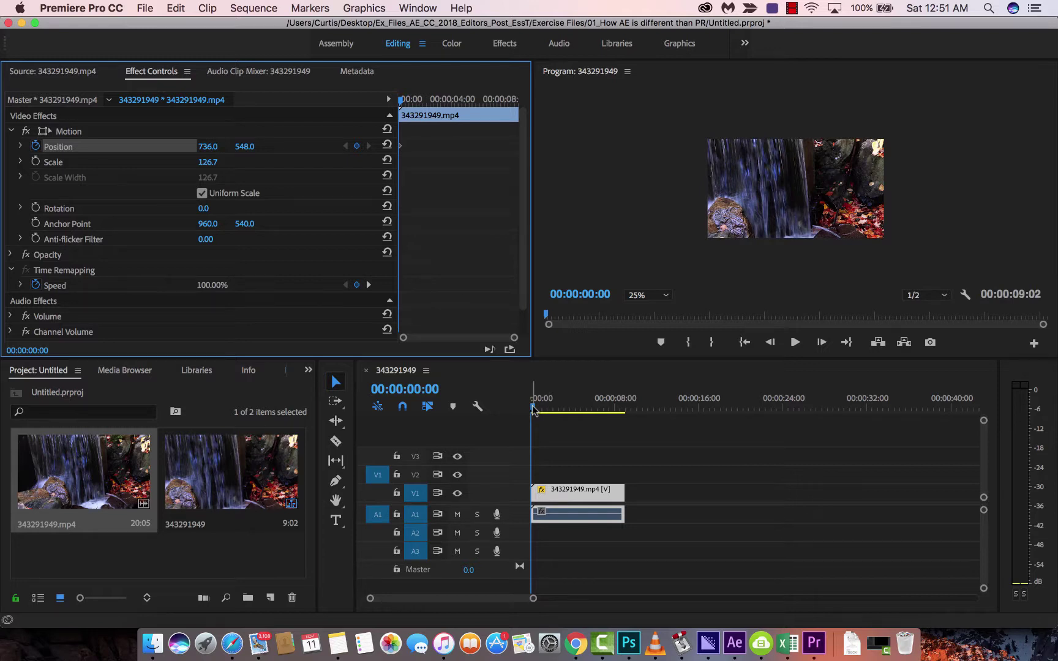
Park the playhead at exactly 00:00:05:00 and show the clip's motion box
mouse_move(532, 408)
left_mouse_down()
mouse_move(599, 414)
mouse_move(514, 410)
left_mouse_up()
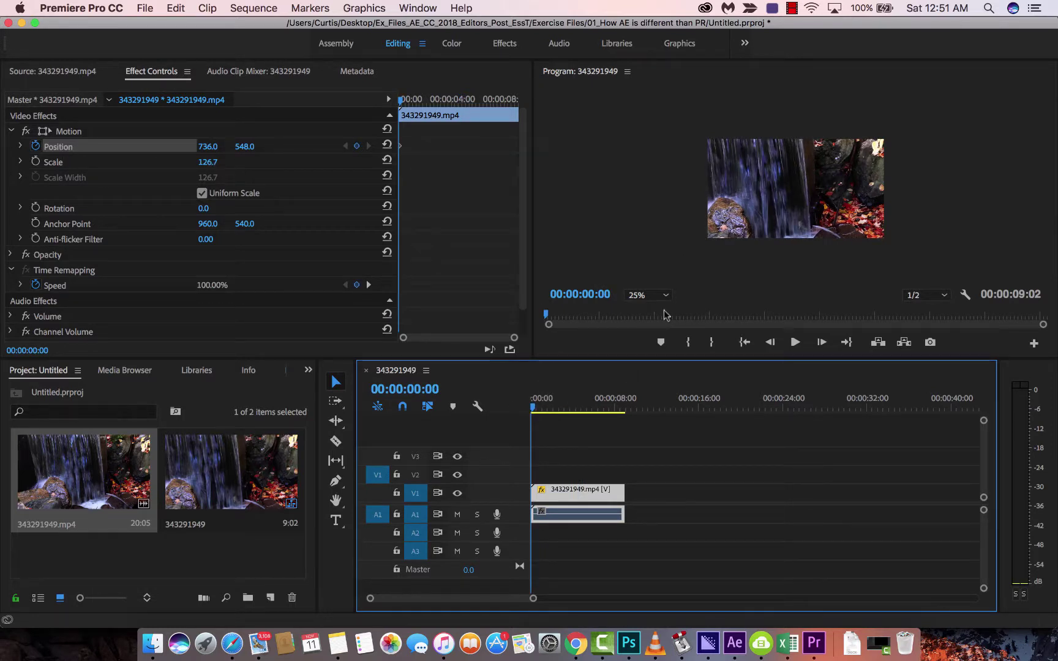
left_click(560, 404)
left_click_drag(564, 399, 584, 399)
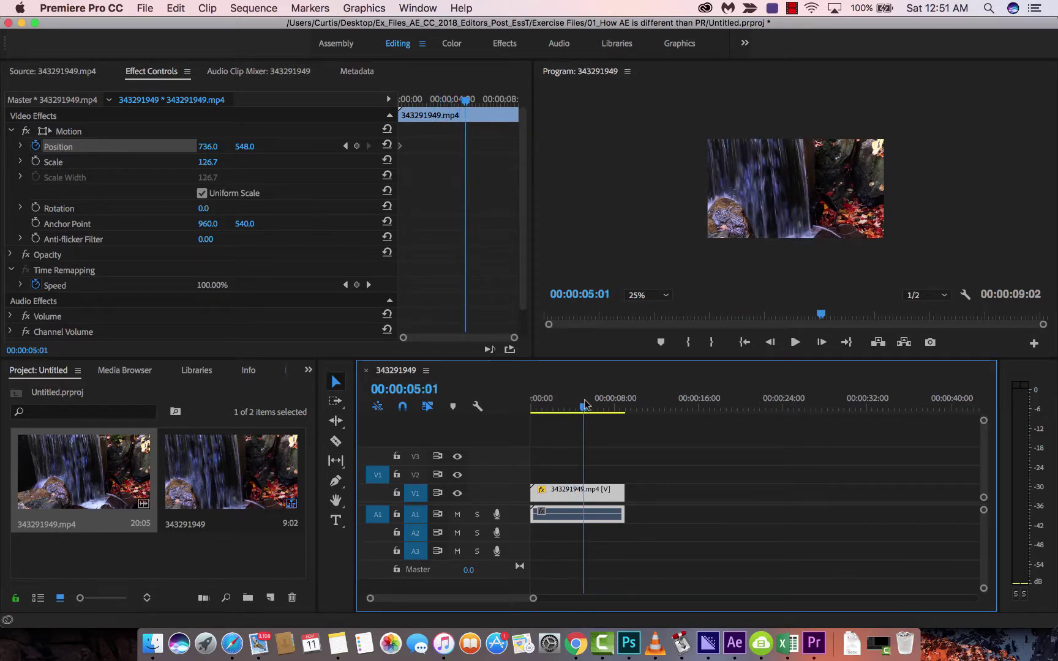
left_click(772, 343)
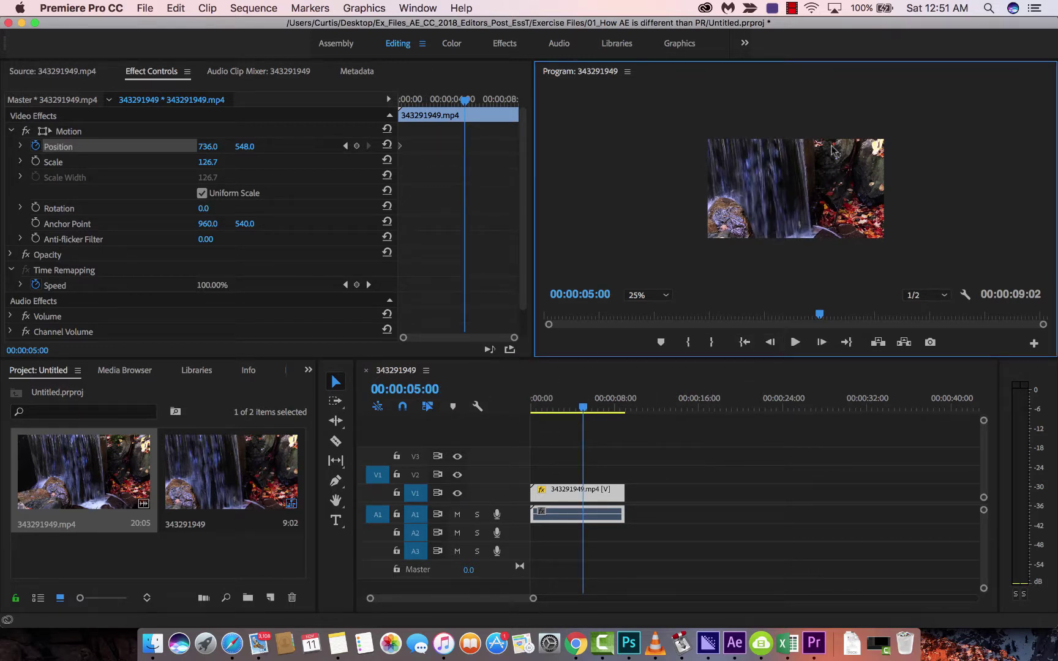
left_click(788, 199)
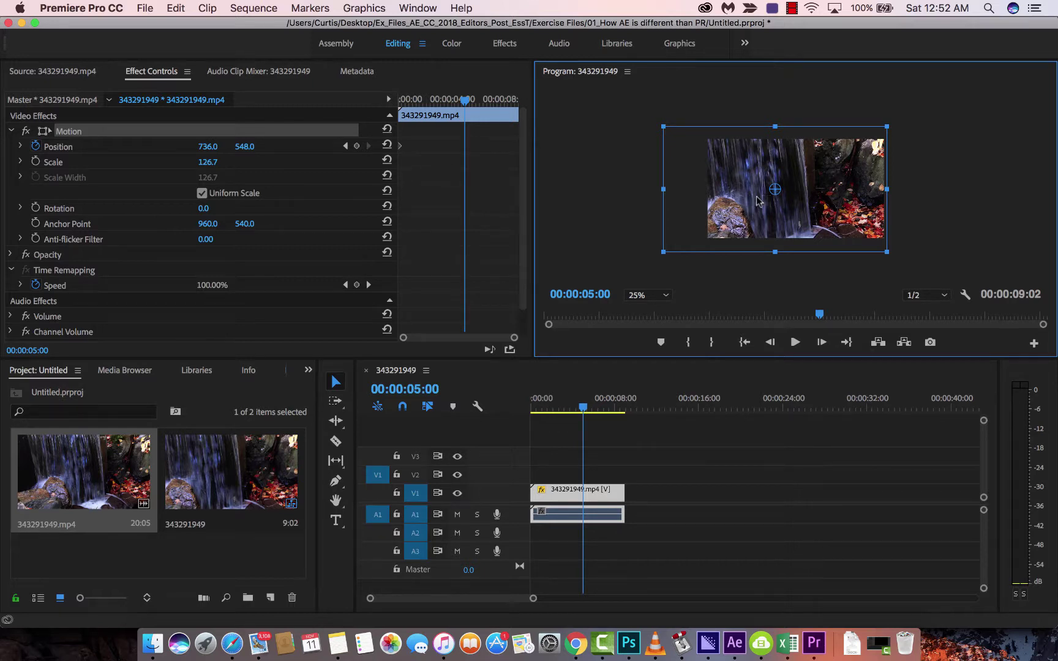
Move the clip right to Position 1192, 548 at five seconds, then return to the start
left_click_drag(745, 201, 786, 204)
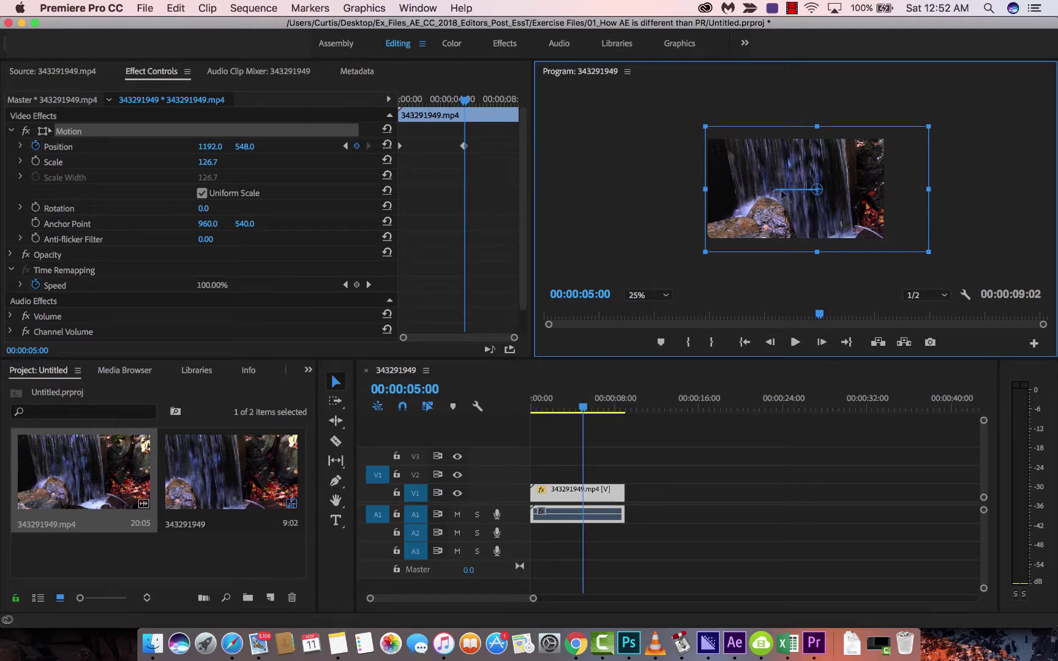
left_click(575, 409)
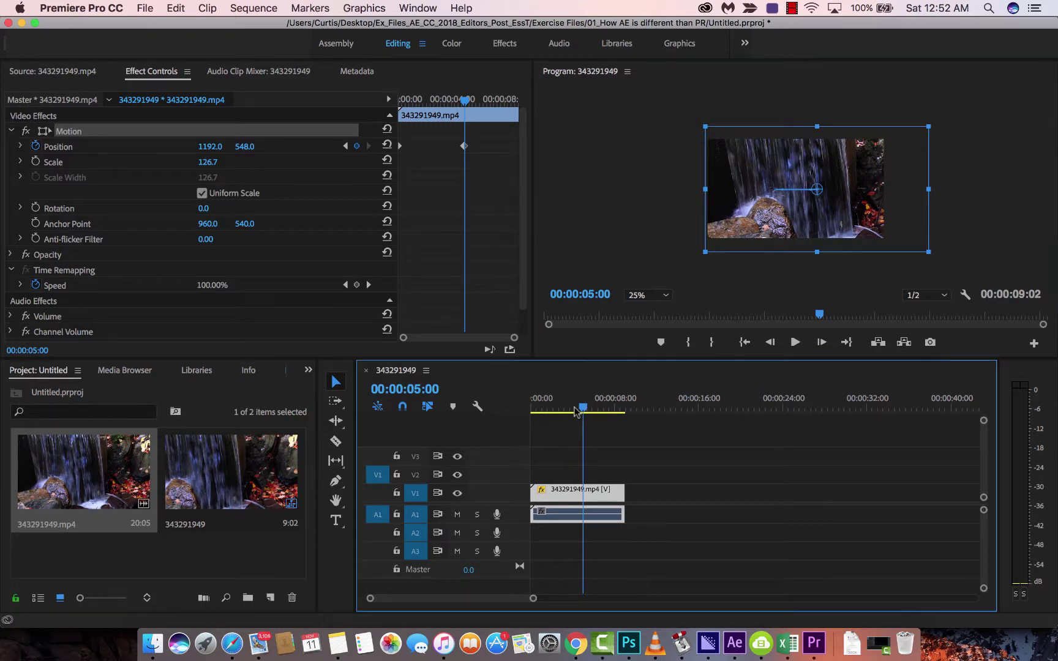
key("Home")
Set the Program monitor zoom back to Fit
left_click(558, 206)
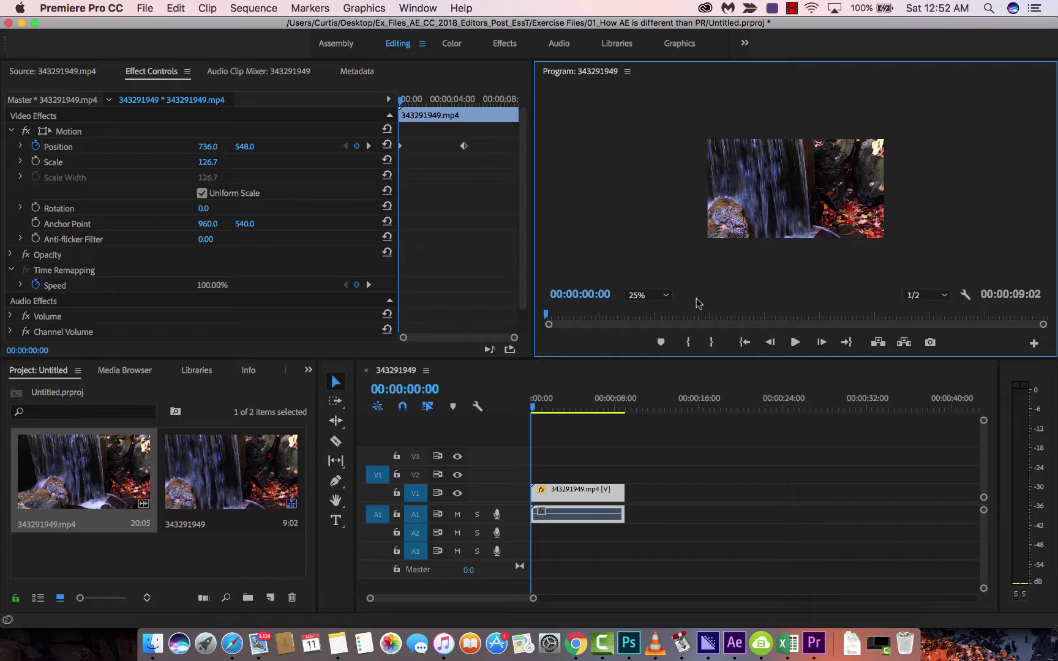
left_click(658, 295)
left_click(639, 306)
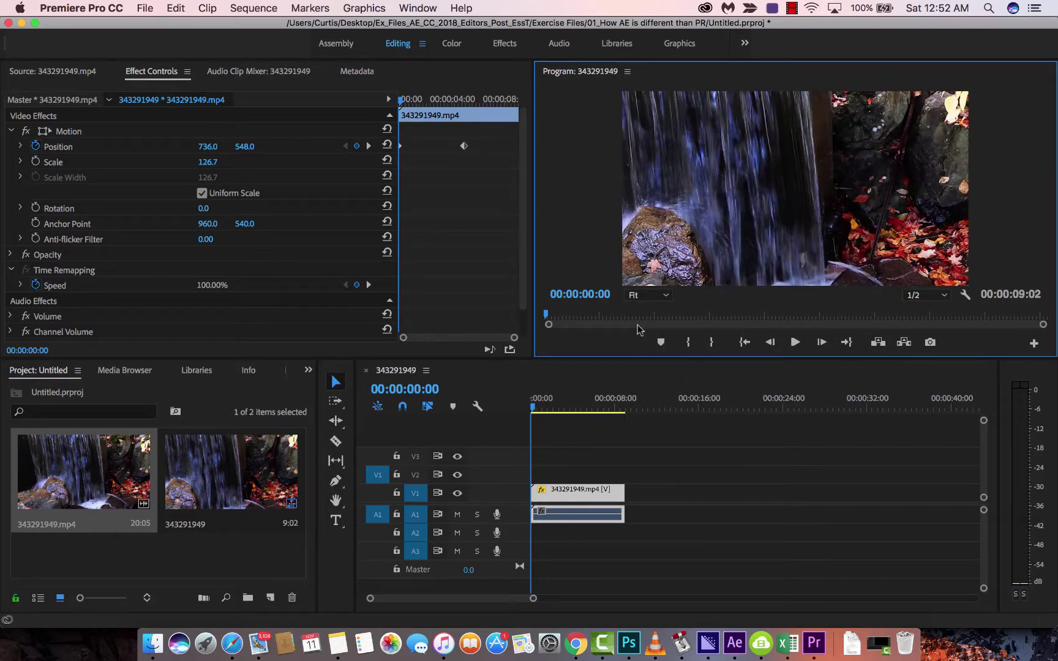